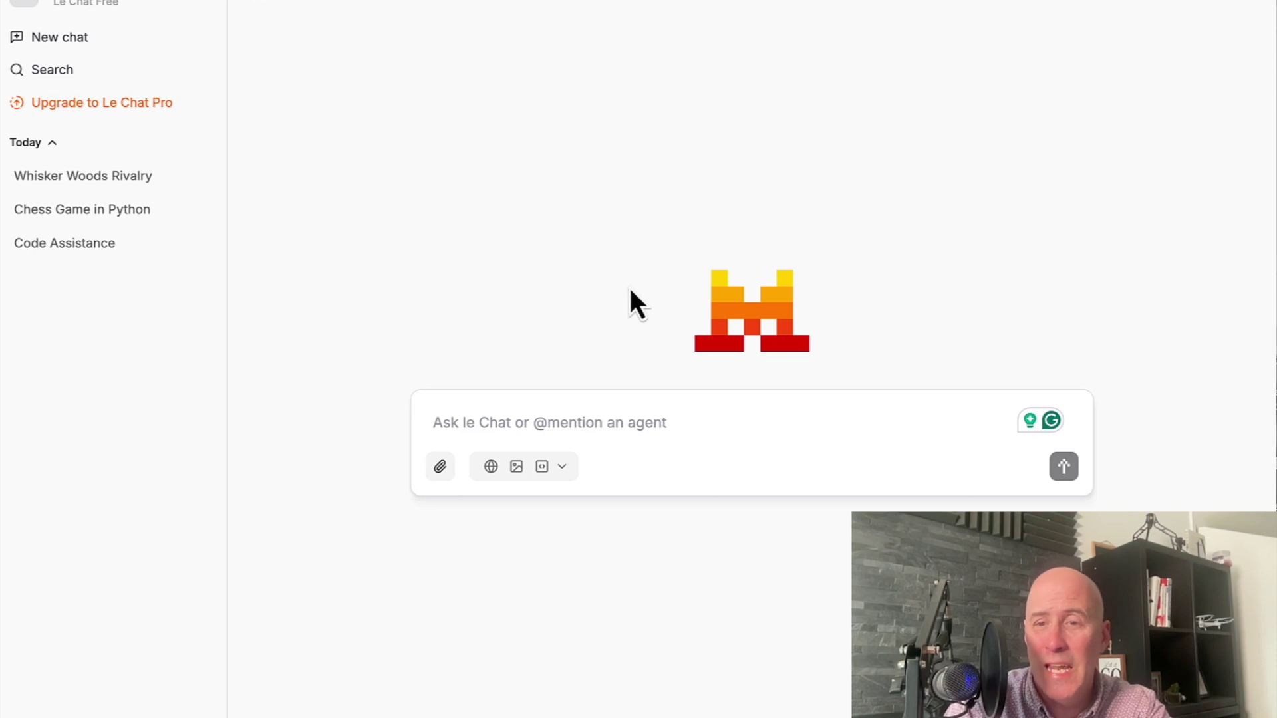
- Send Le Chat the one-paragraph story prompt about a mouse and blue bird's friendly rivalry
click(561, 469)
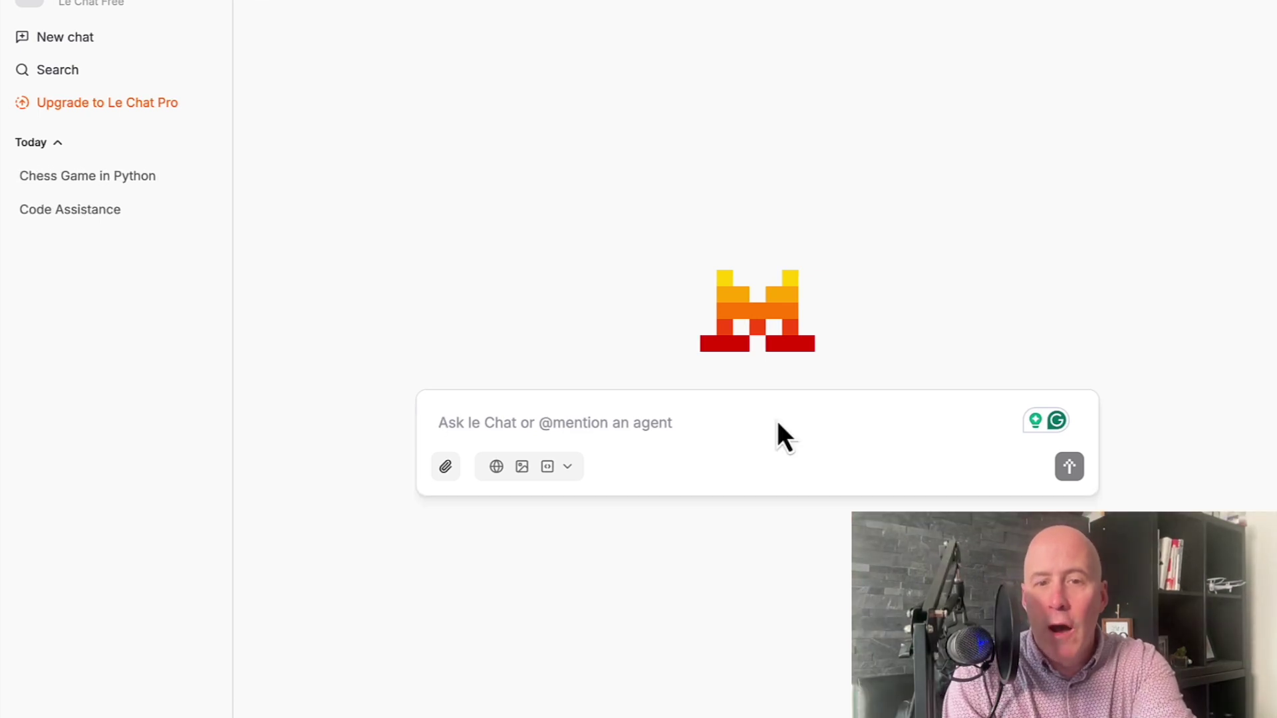
text(write a one paragraph story about a mouse and a blue bird and their friendly rivalry)
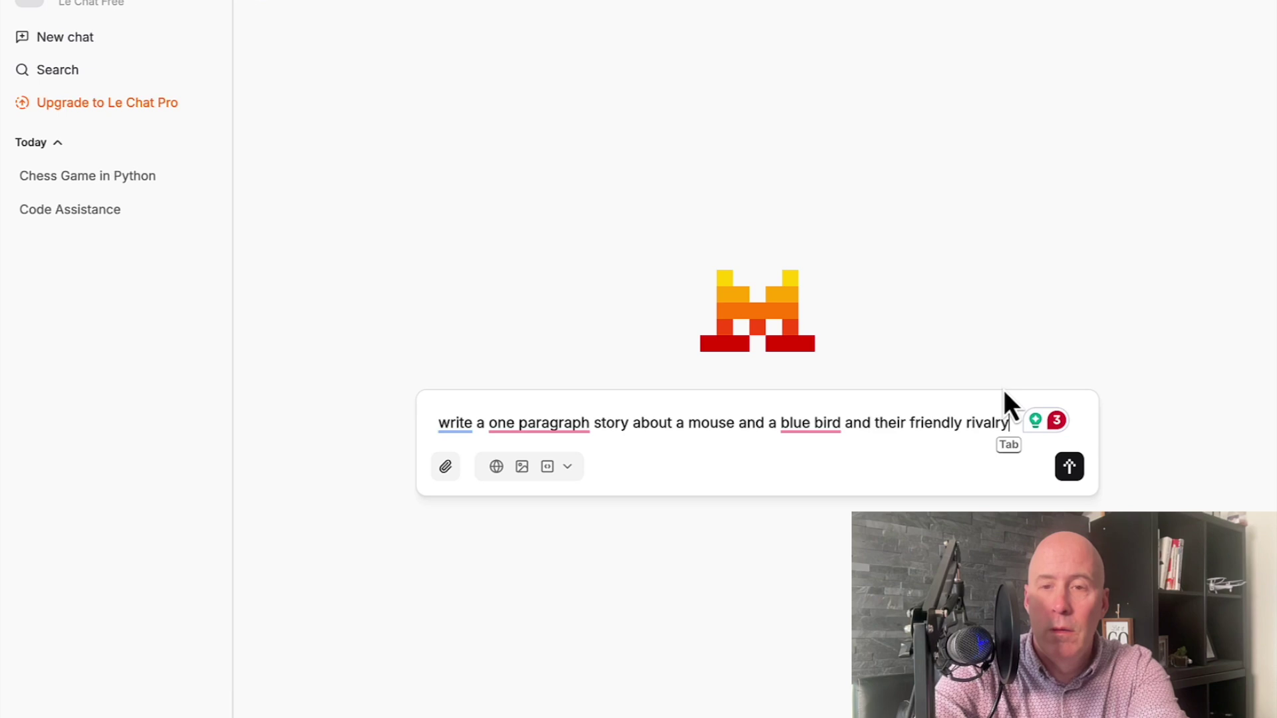
key(Return)
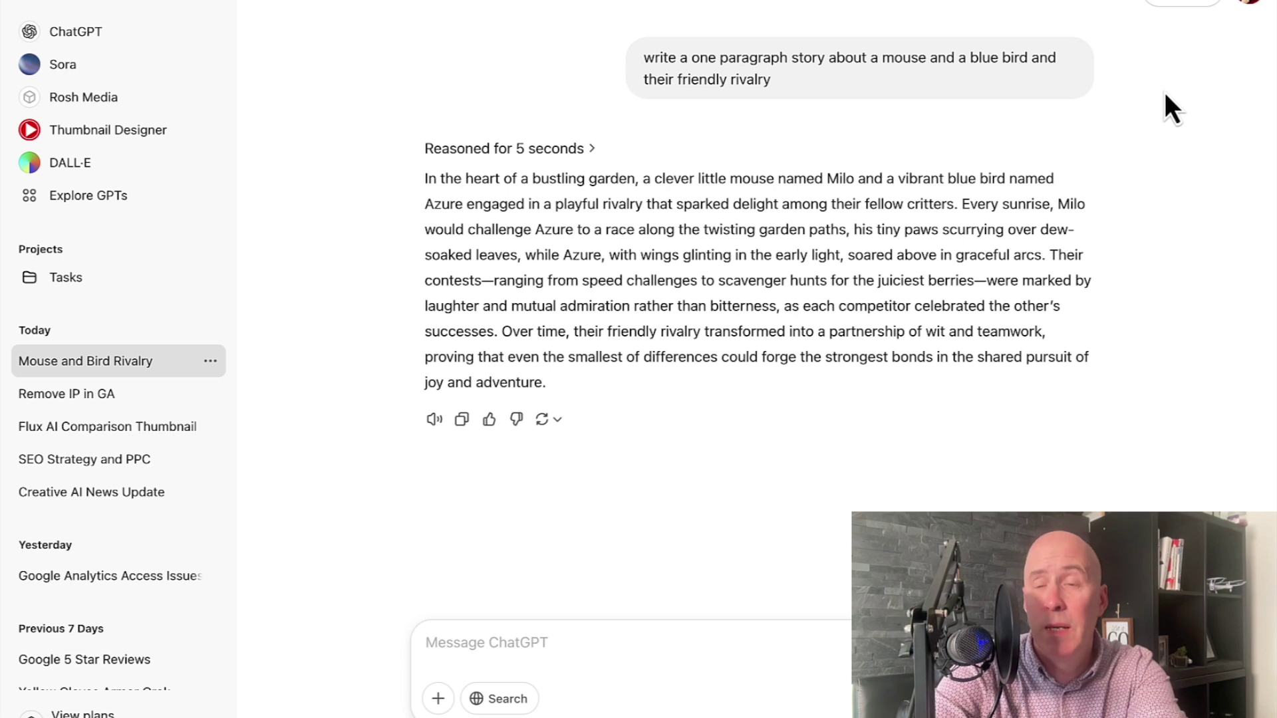
- Switch from ChatGPT's finished story to the DeepSeek tab's start page
click(998, 6)
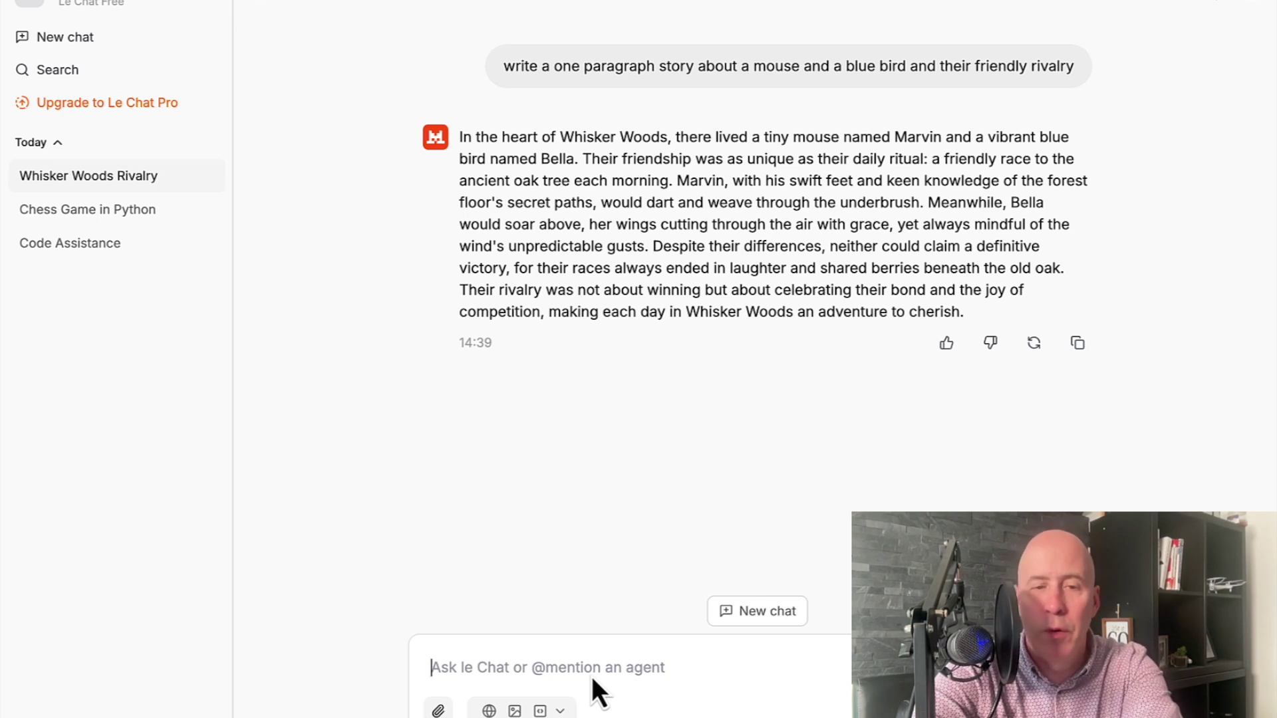
- Ask Le Chat to 'write a chess game in .py' and scroll up to the ChessGame answer's start
text(write a chess game in .py)
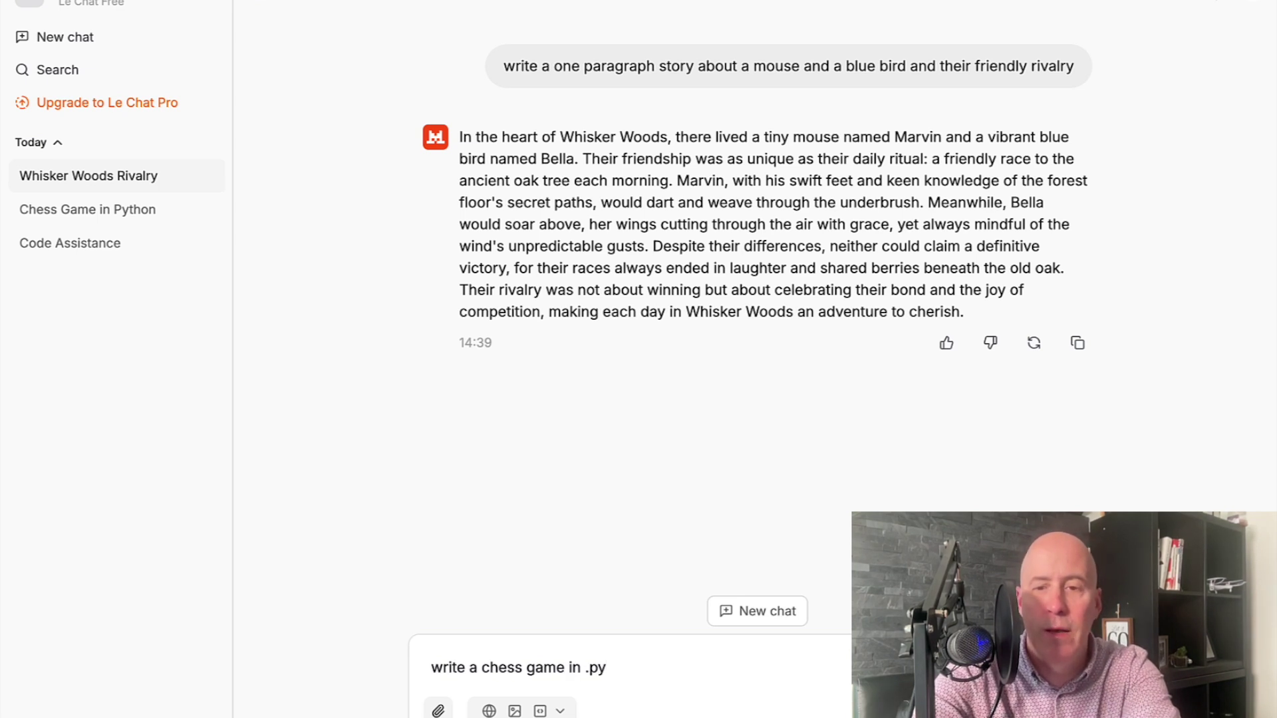
key(Return)
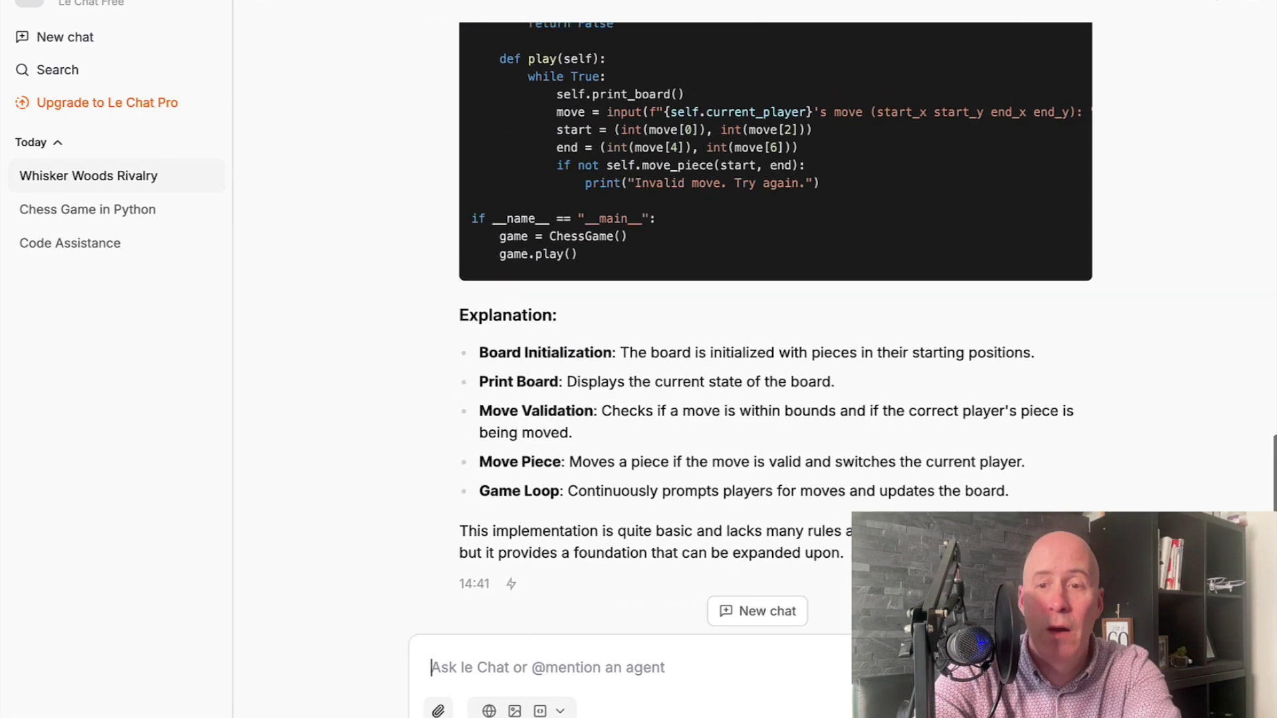
scroll(775, 332, up, 15)
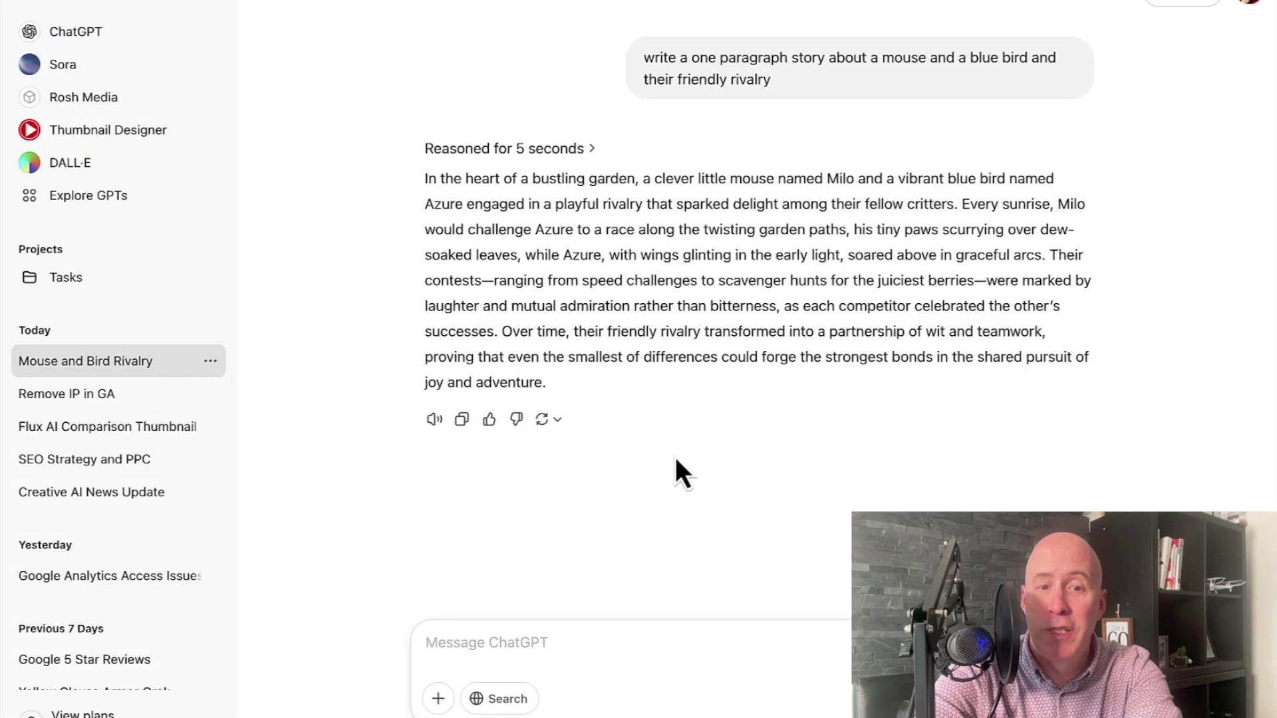
- Send ChatGPT 'write a chess game in .py' and scroll back to the top of its python-chess reply
text(write a chess game in .py)
key(Return)
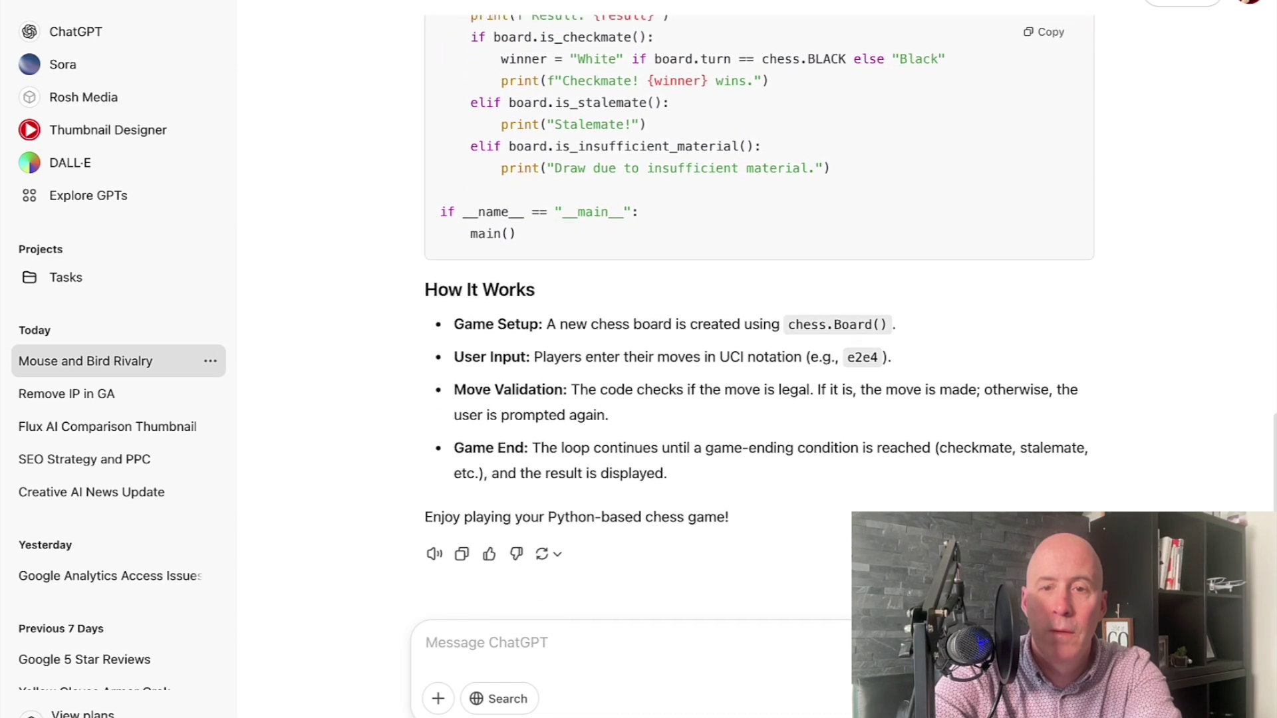
scroll(758, 300, up, 5)
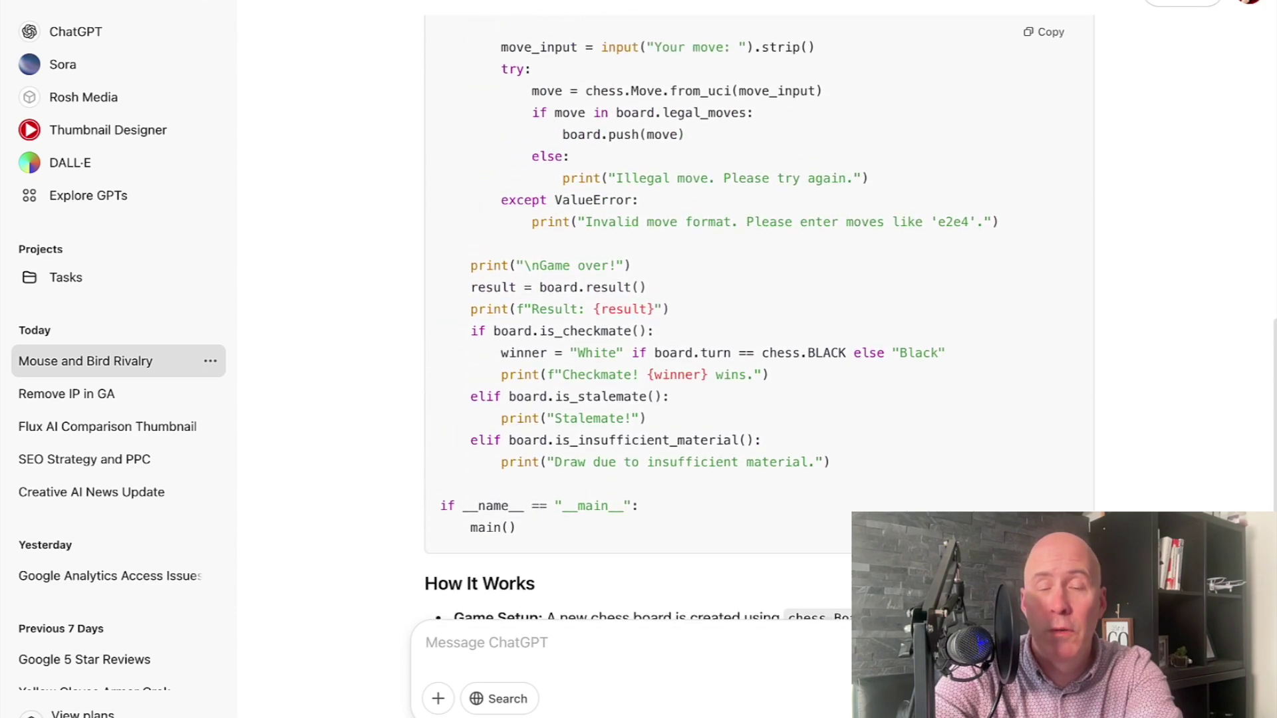
scroll(759, 299, up, 9)
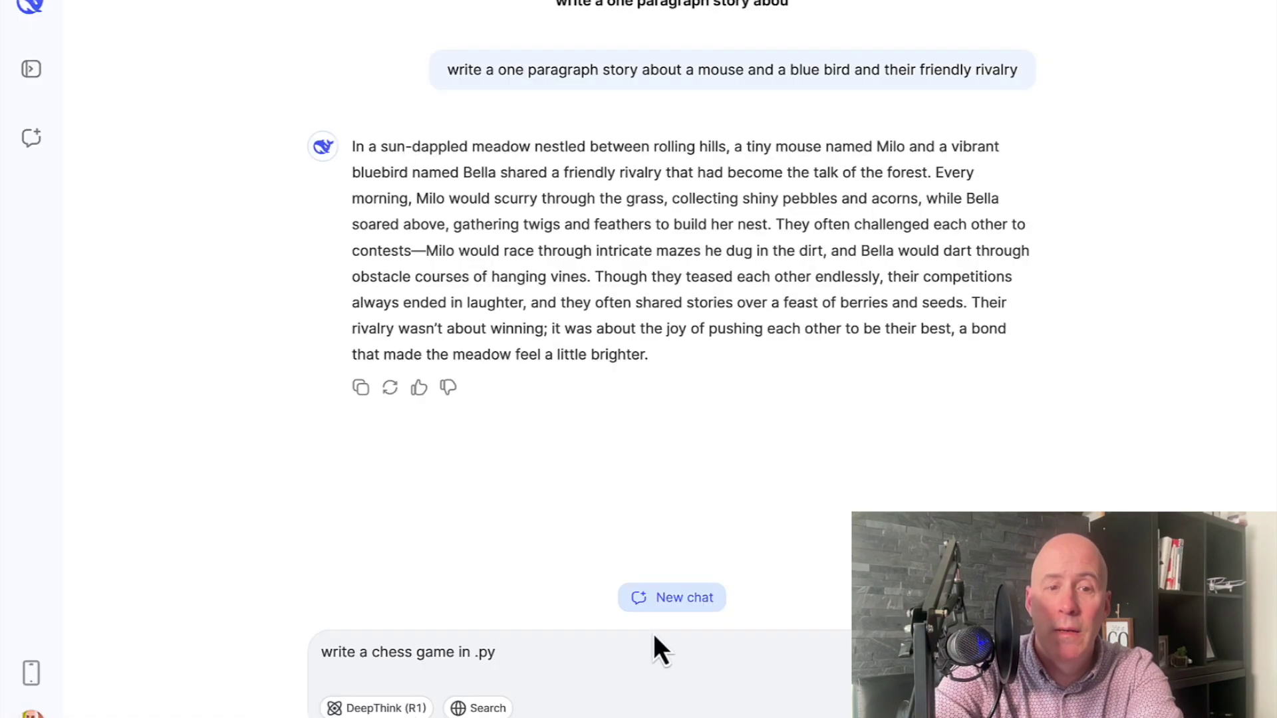
- Send the 'write a chess game in .py' request to DeepSeek
key(Return)
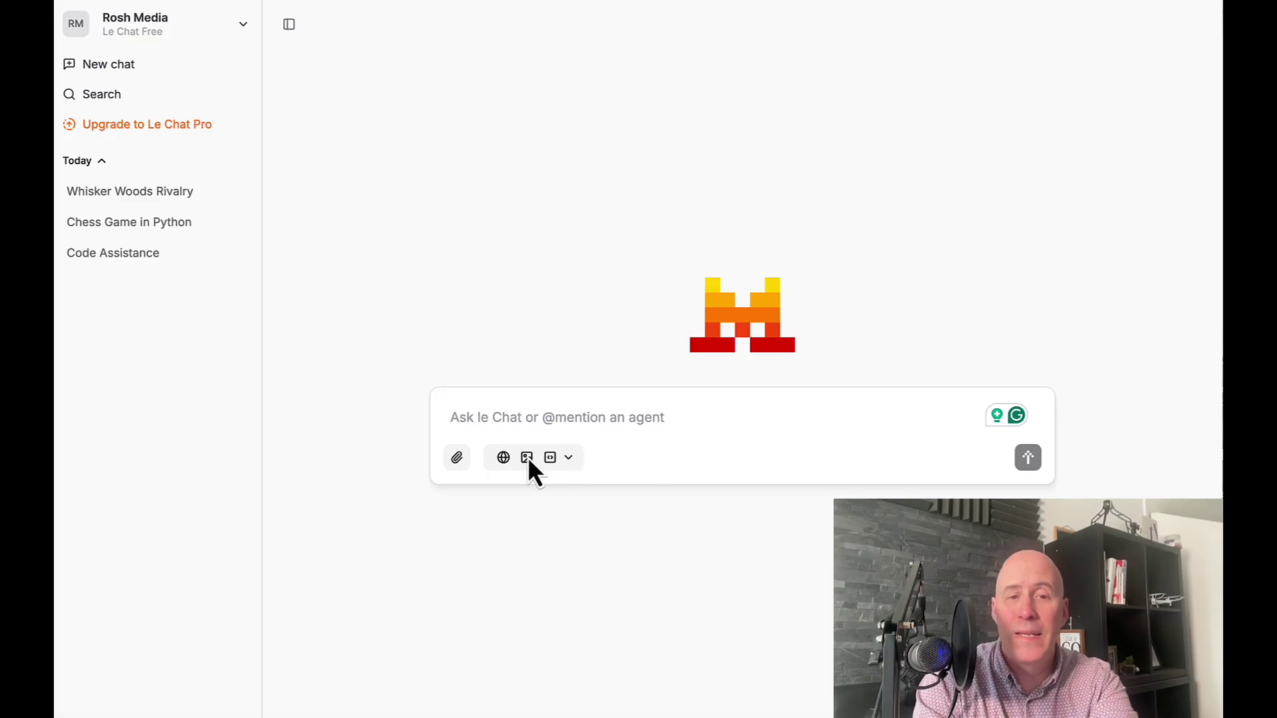
- Turn on Le Chat's image generation tool and submit the purple-gloves city-street photo prompt
click(528, 457)
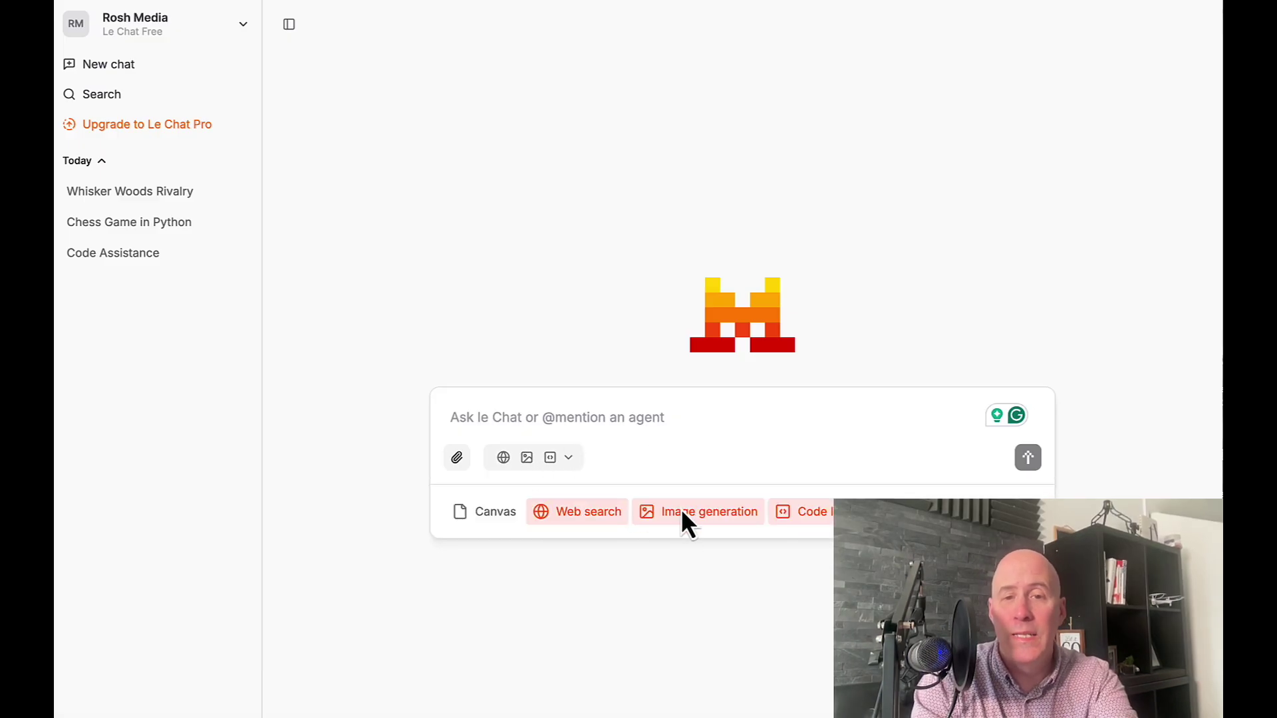
click(683, 513)
text(Create a photo of a model walking down a city street with purple gloves)
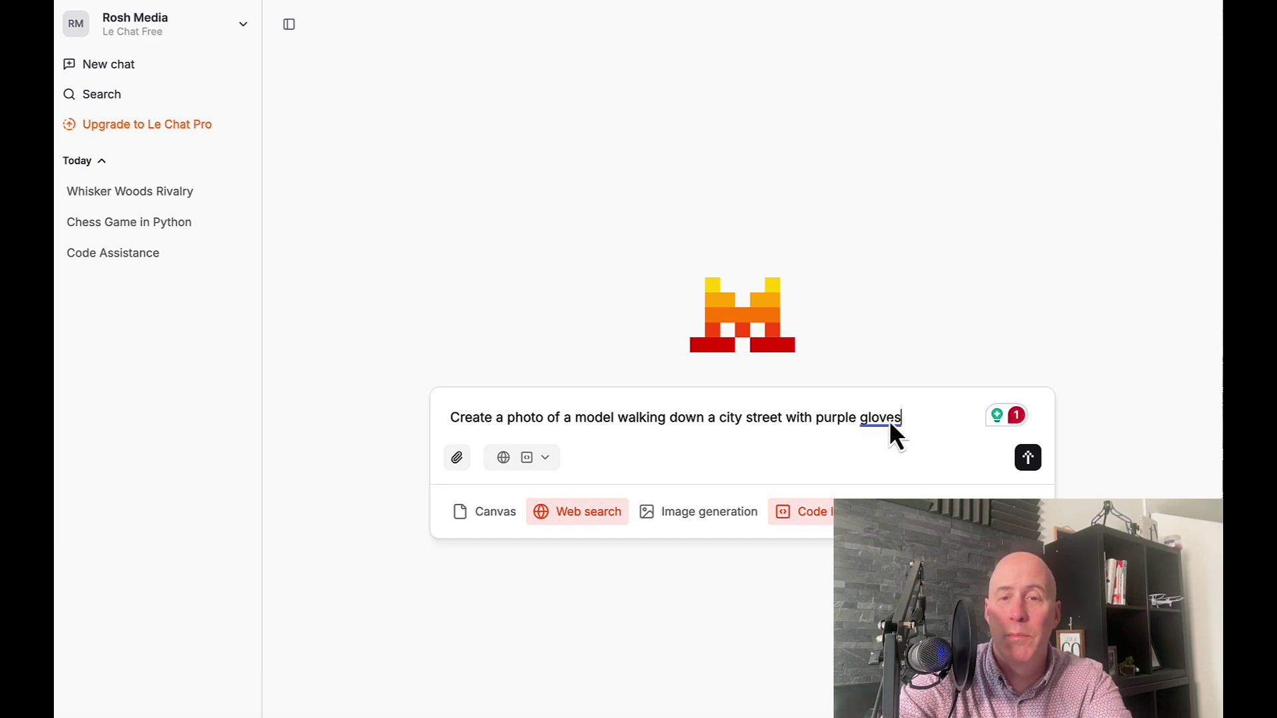
mouse_move(884, 420)
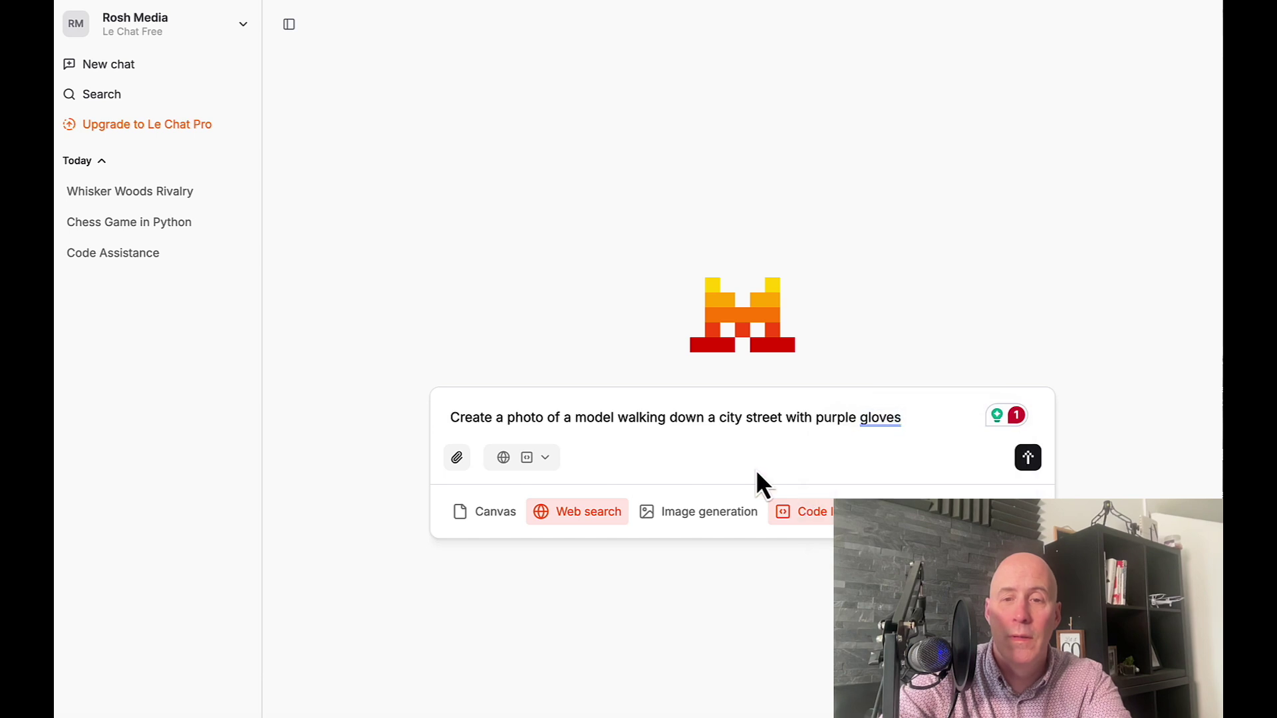
click(1042, 457)
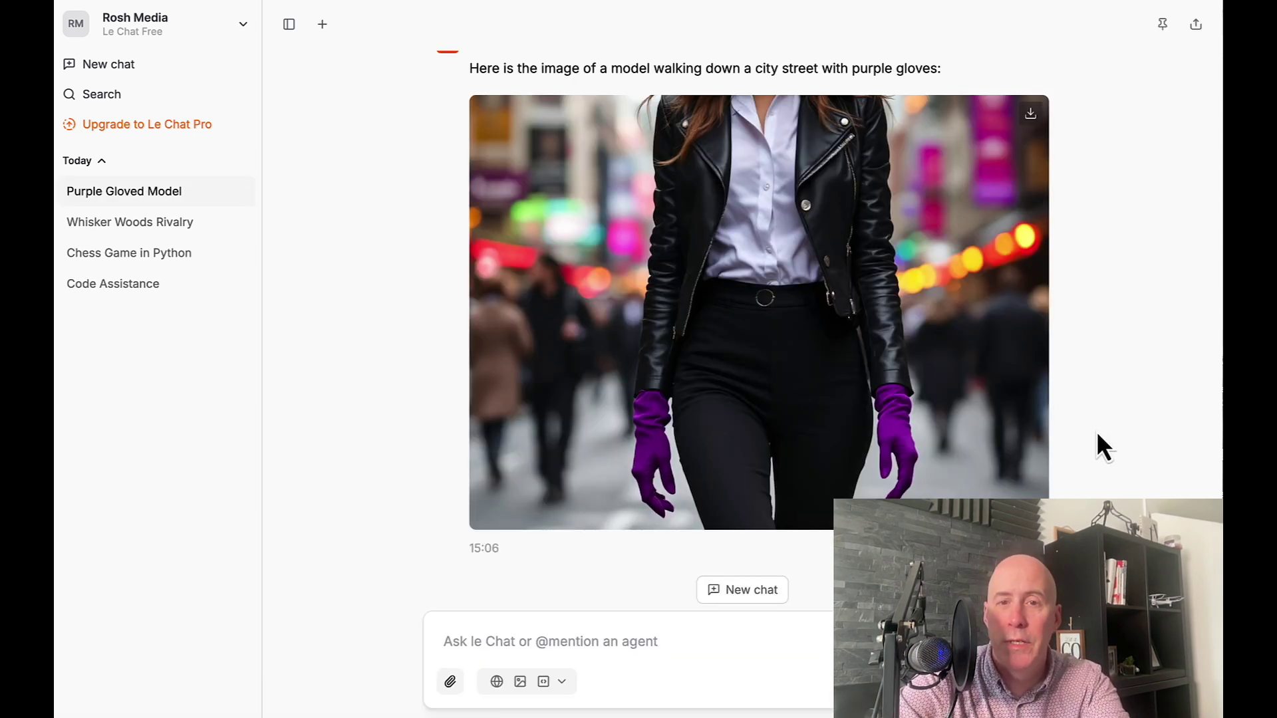
- Re-paste the photo prompt, insert 'smiling' after 'model', and send it for image generation
key(ctrl+v)
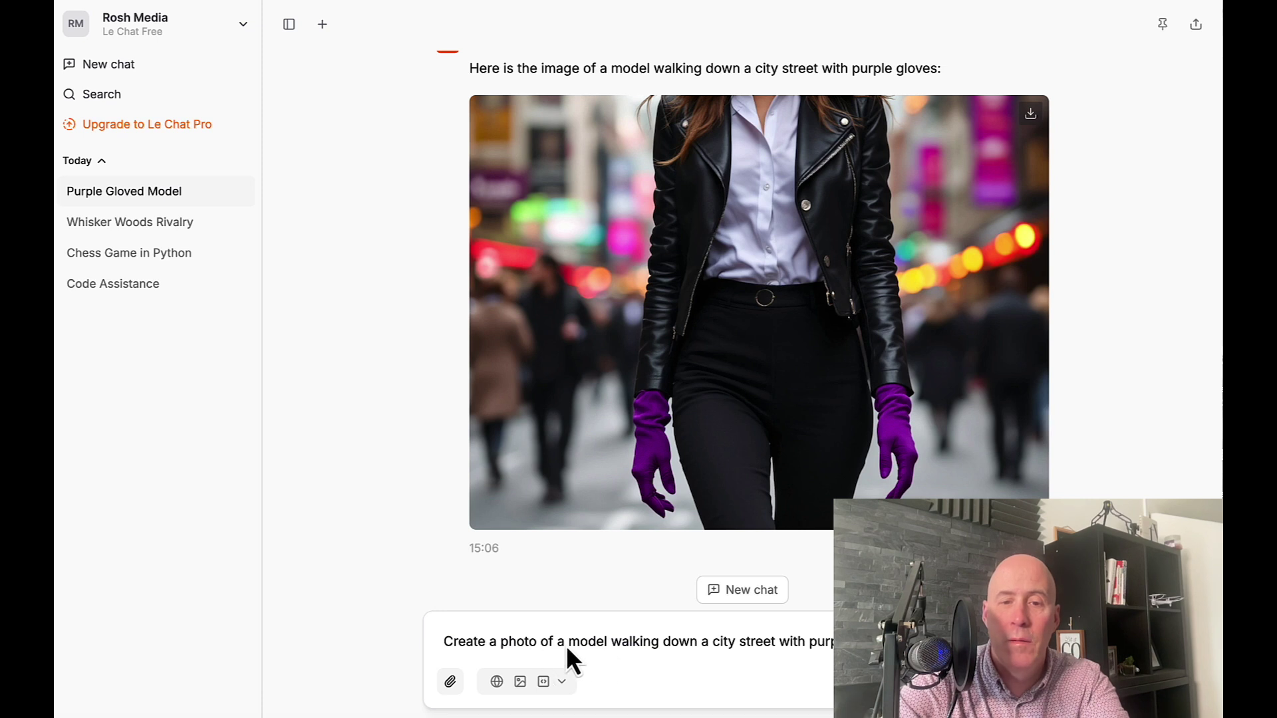
click(610, 646)
text(smiling)
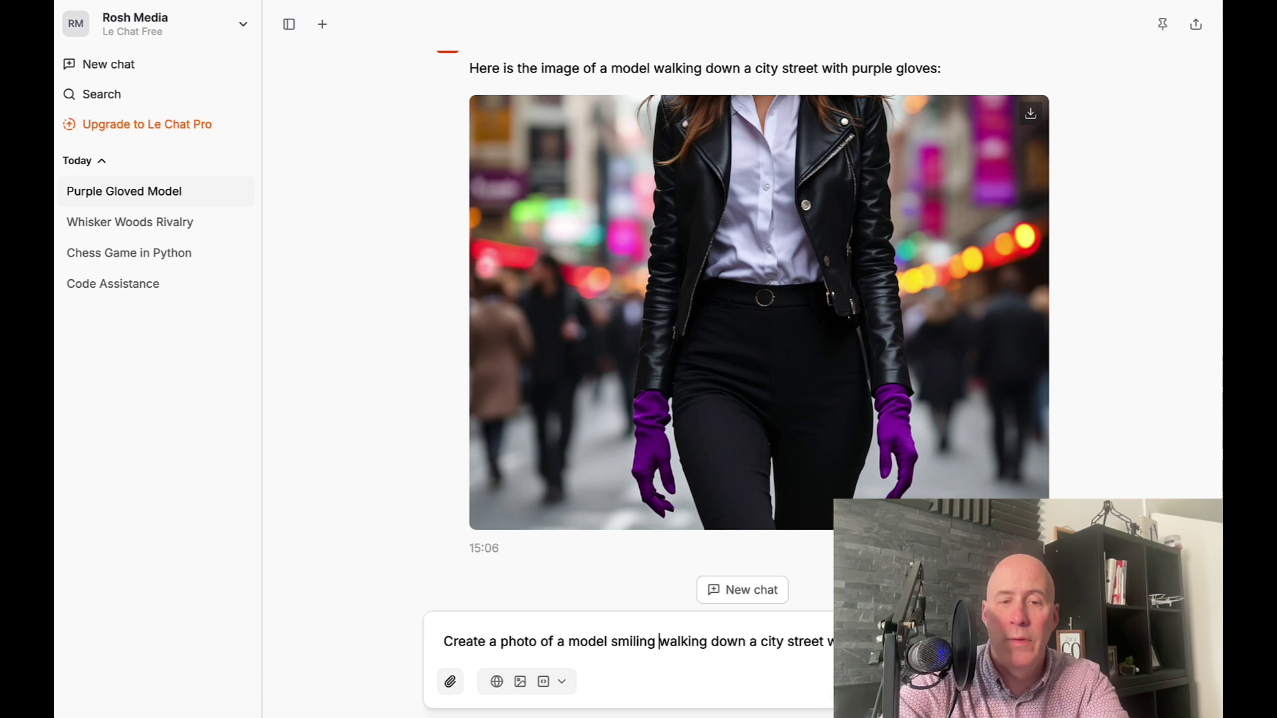
click(562, 682)
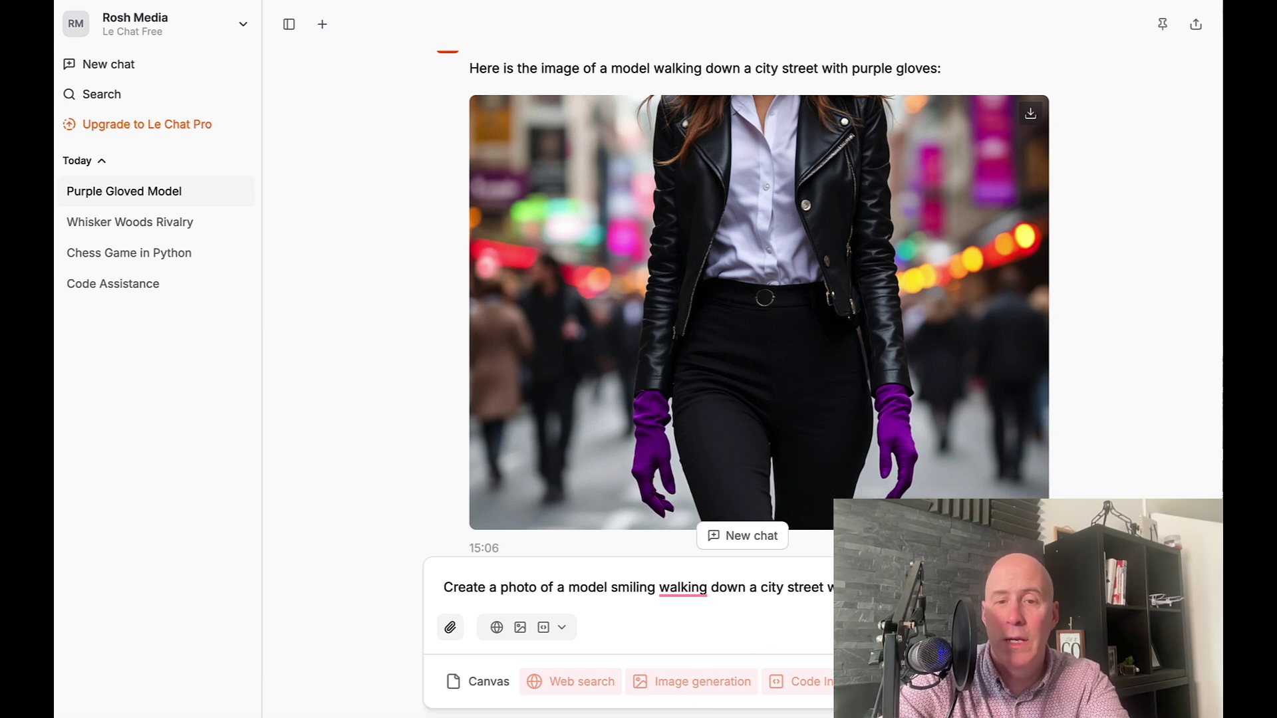
key(Return)
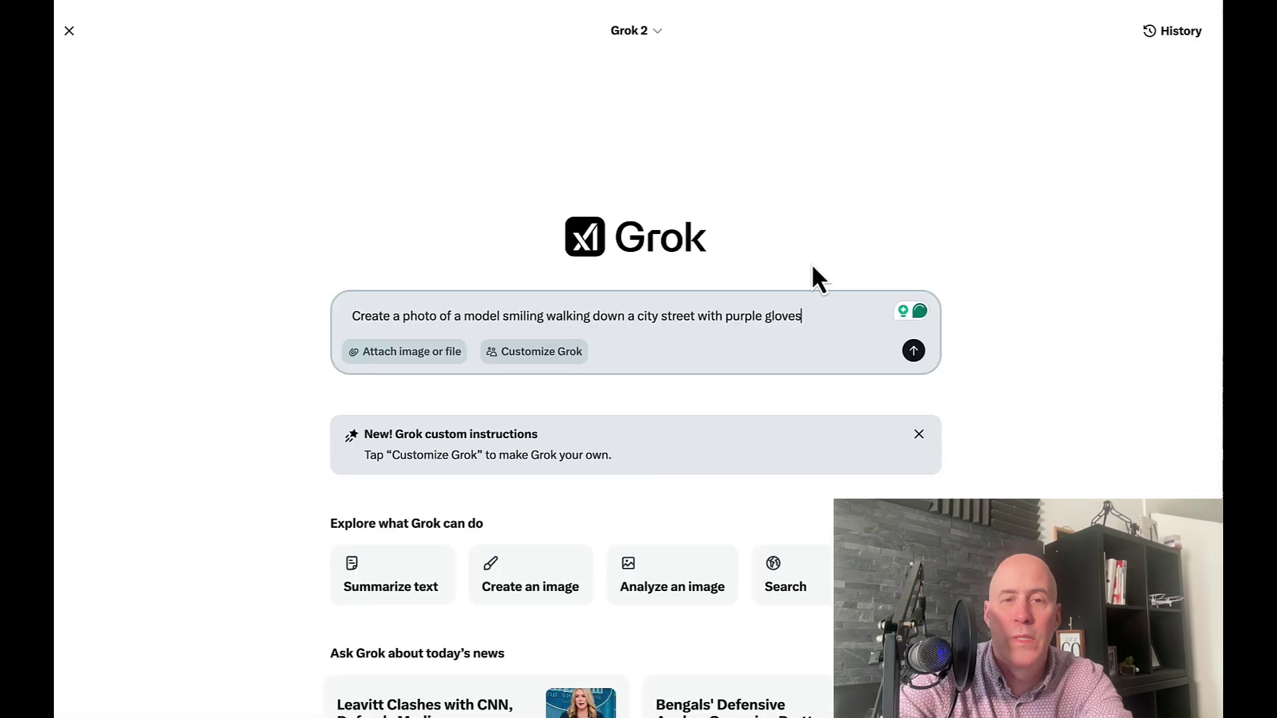
- Submit the smiling-model purple-gloves prompt to Grok for images
key(Return)
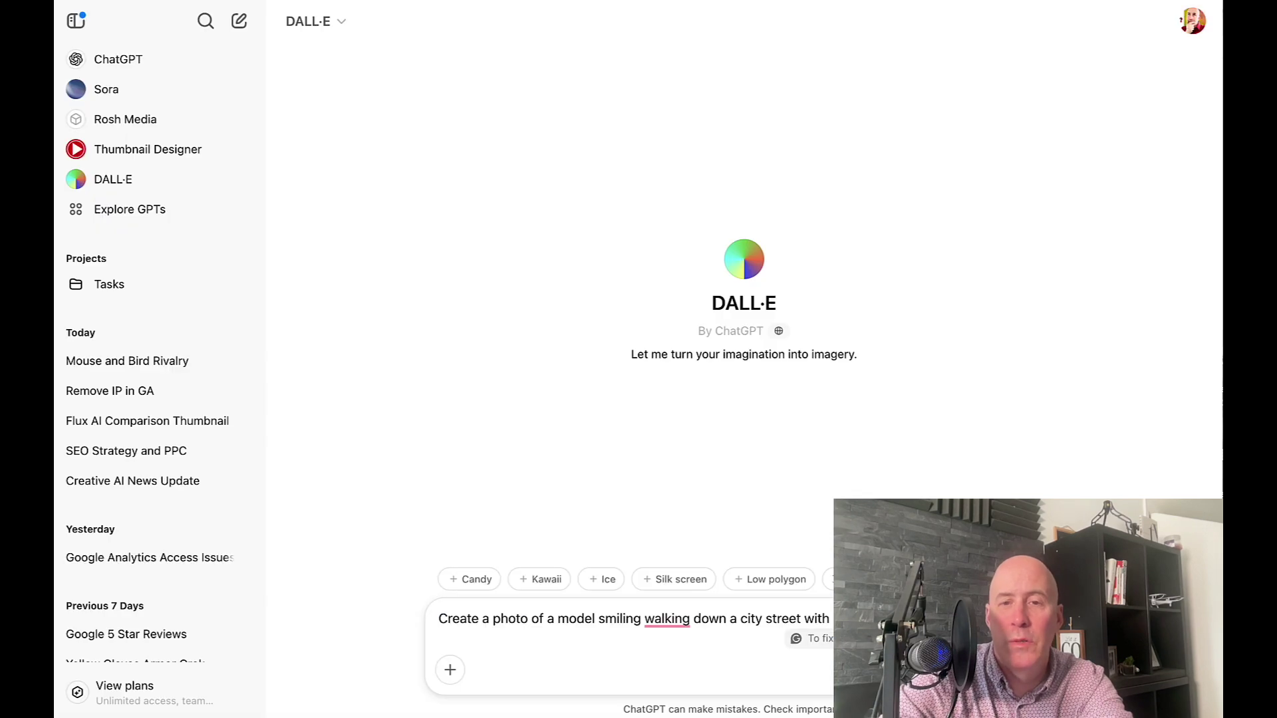
- Send the purple-gloves prompt to DALL·E, getting two city-street model images
key(Return)
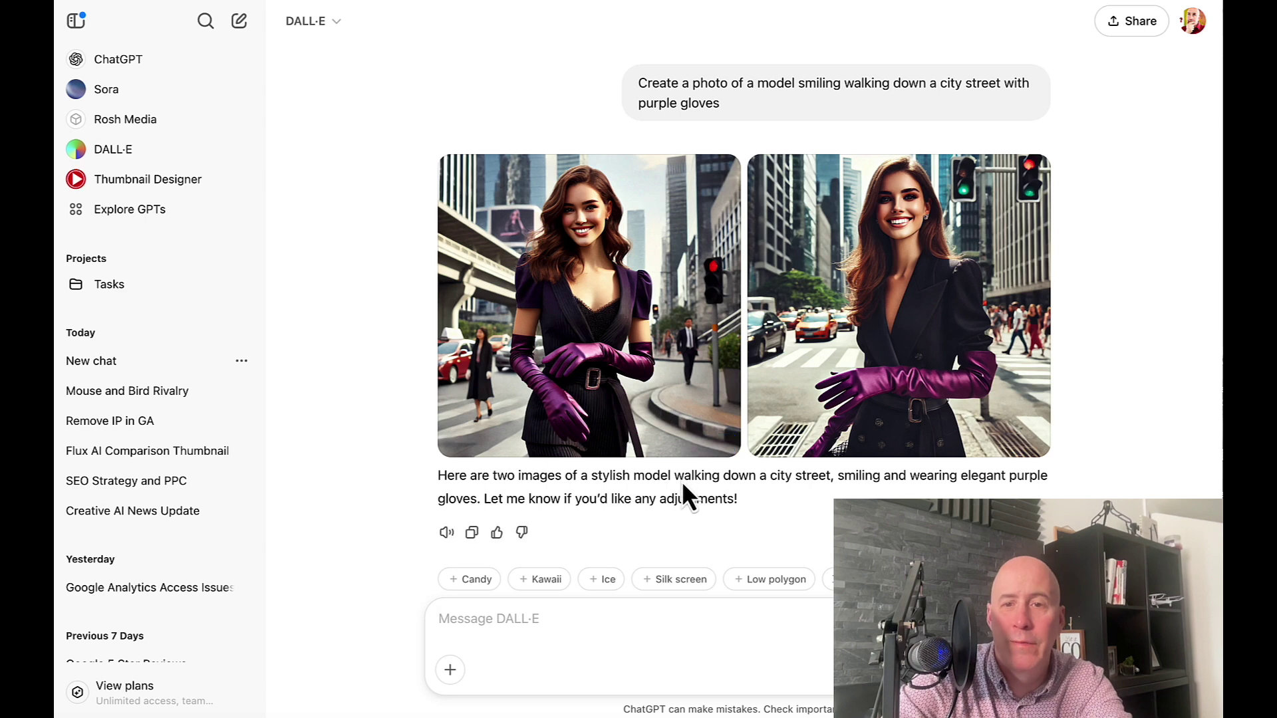
click(440, 619)
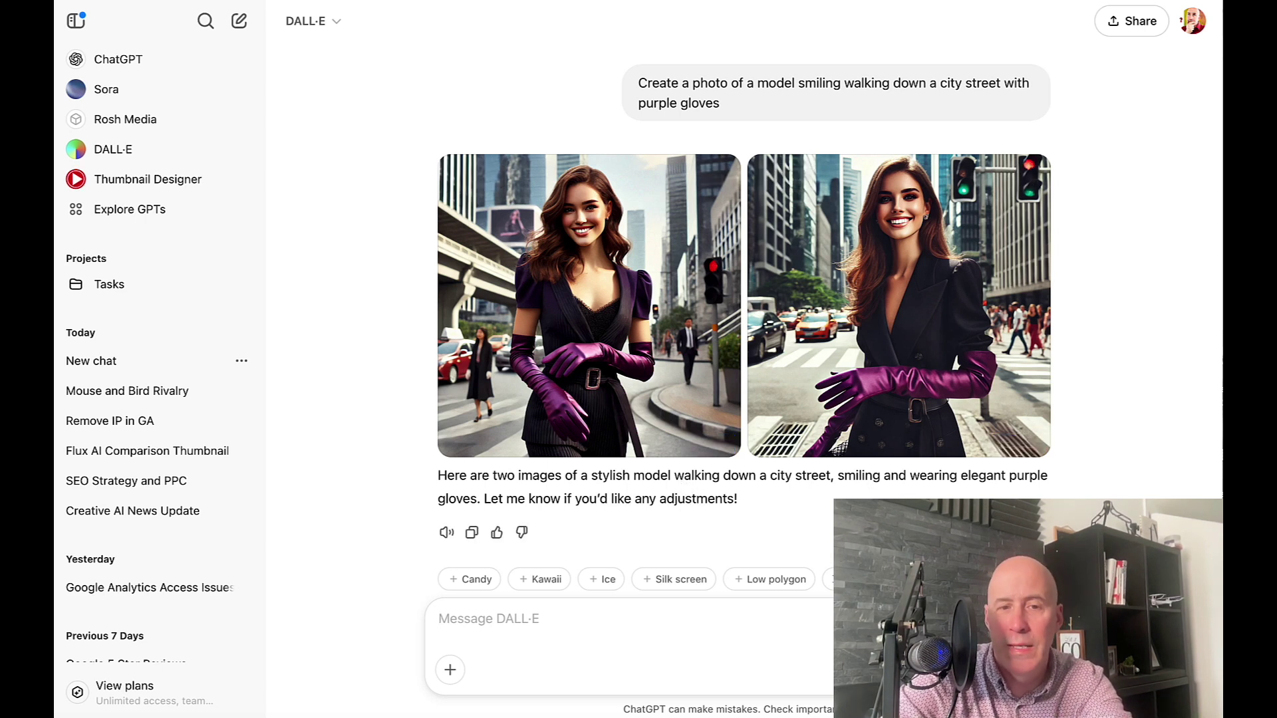
- Open midjourney.com/imagine in a new tab to view the purple-gloves Create results
key(ctrl+t)
text(mid)
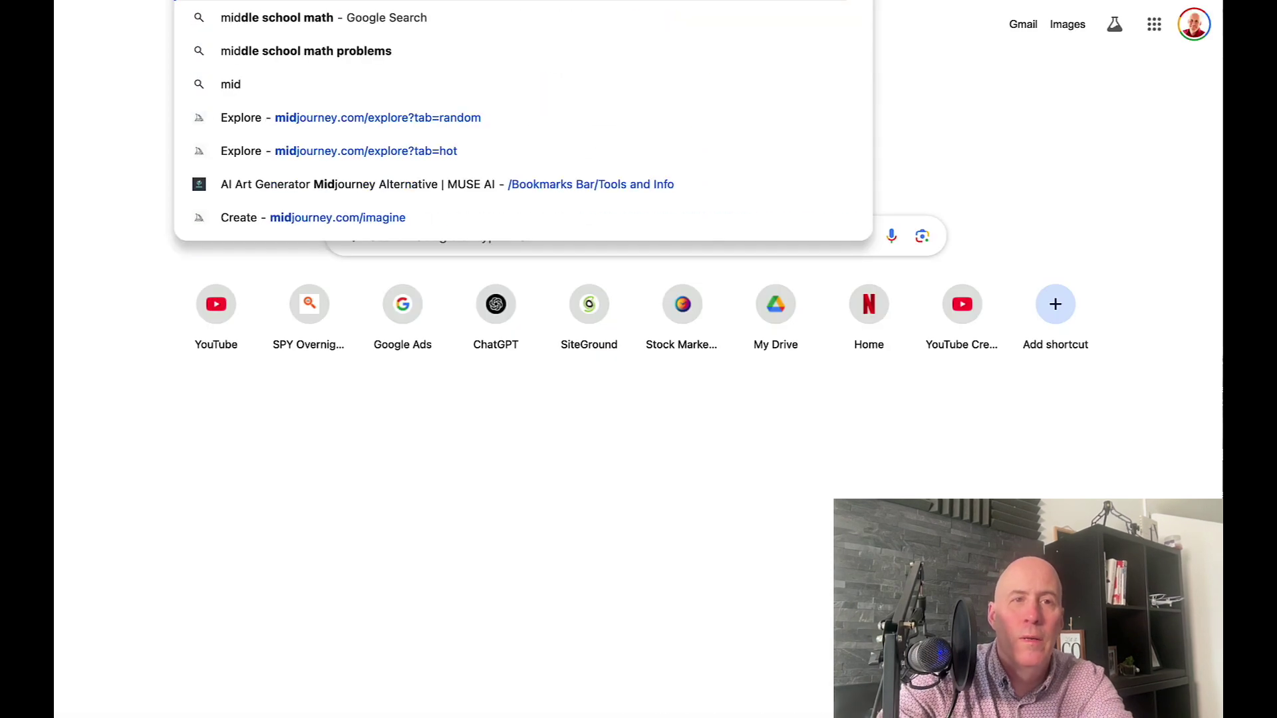
key(Down)
key(Down)
key(Down)
key(Down)
key(Down)
key(Down)
key(Return)
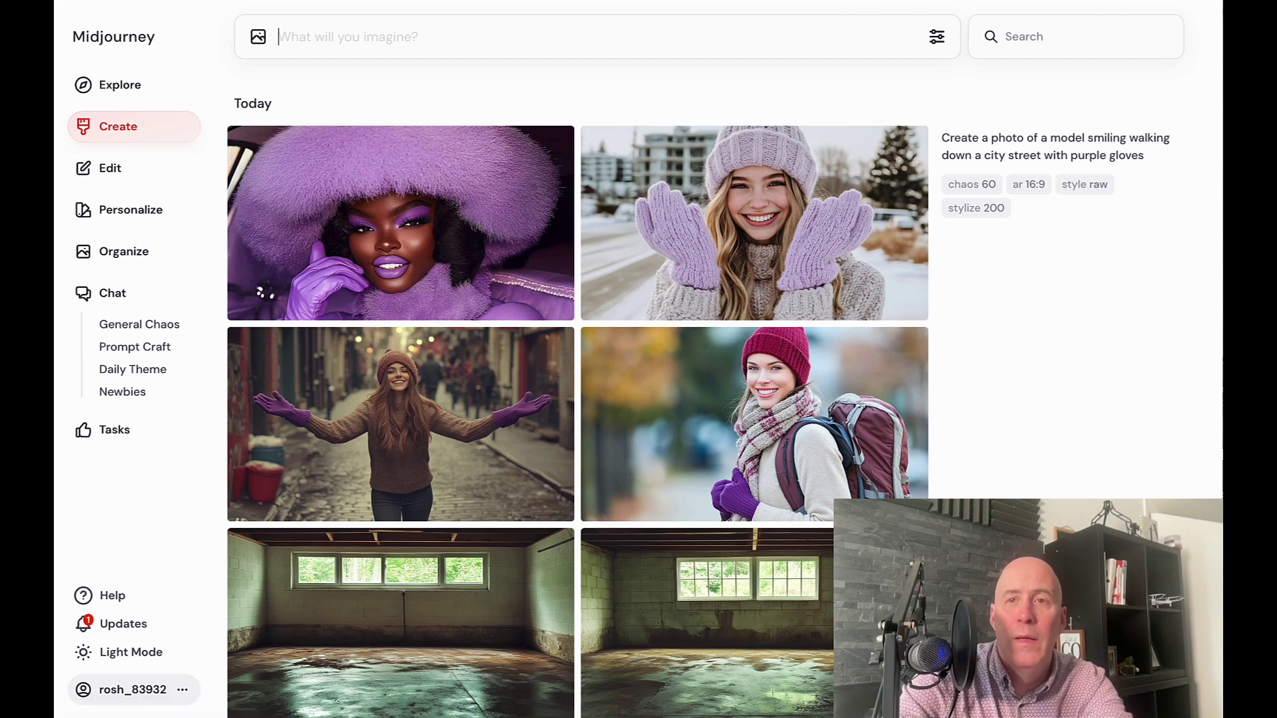
- Return to the Le Chat tab and scroll through its image reply
click(1011, 4)
scroll(831, 243, down, 3)
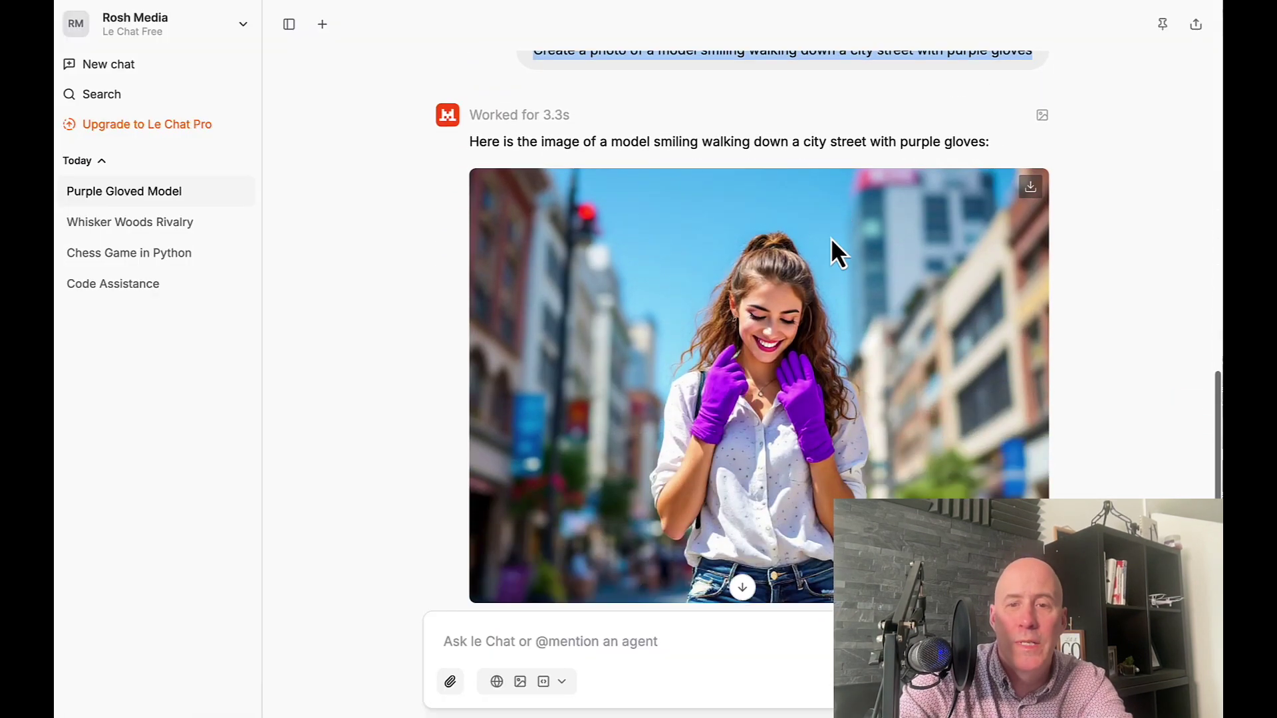
scroll(831, 238, up, 7)
scroll(832, 238, up, 2)
scroll(831, 238, down, 10)
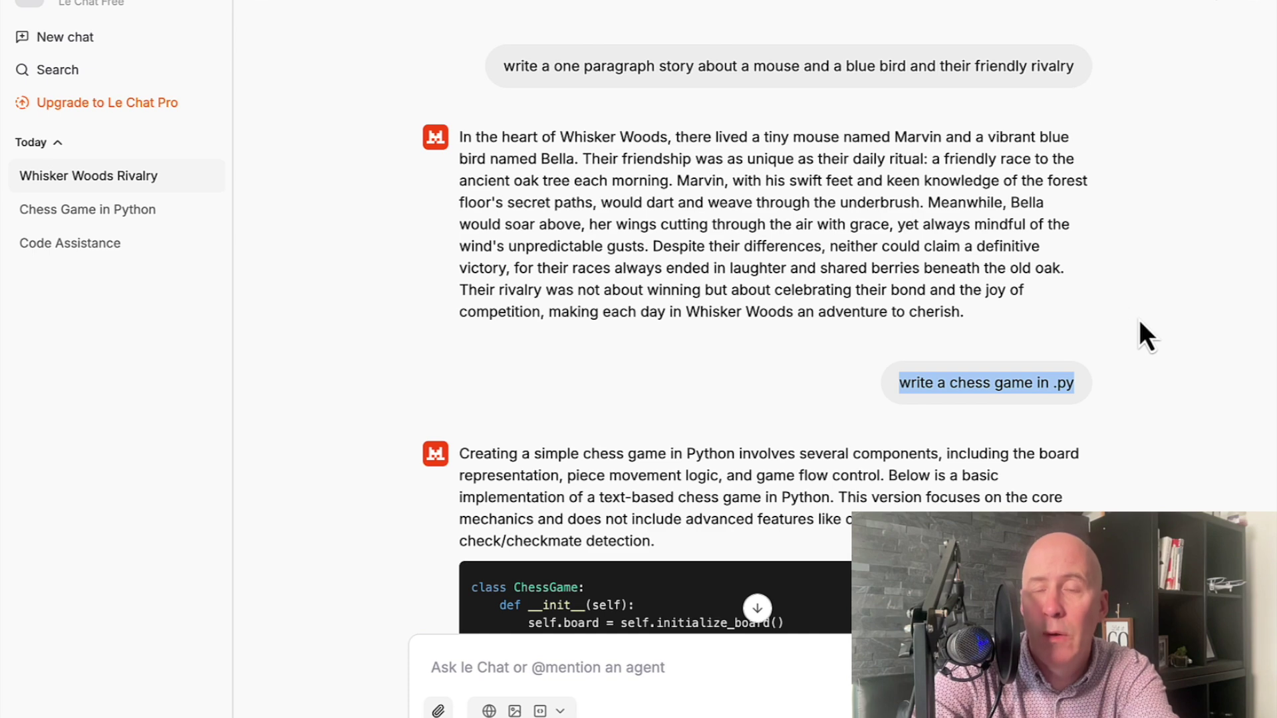
scroll(1160, 341, down, 7)
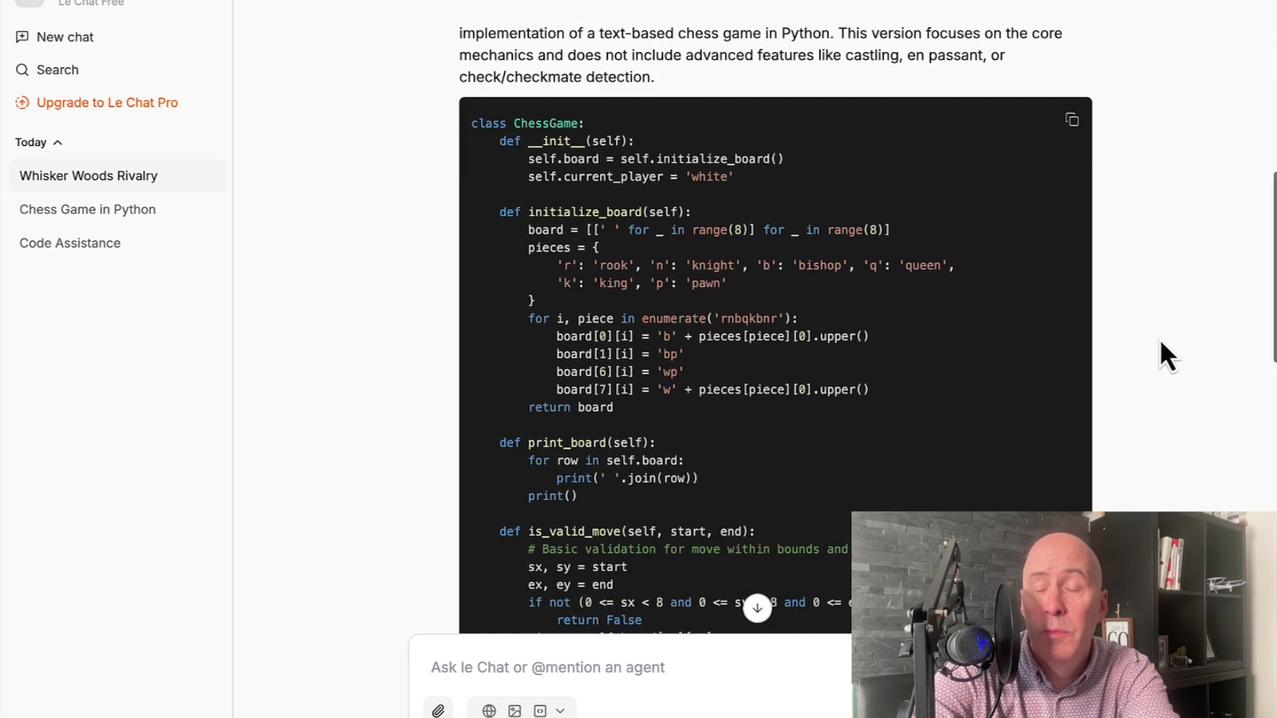
scroll(1160, 341, down, 8)
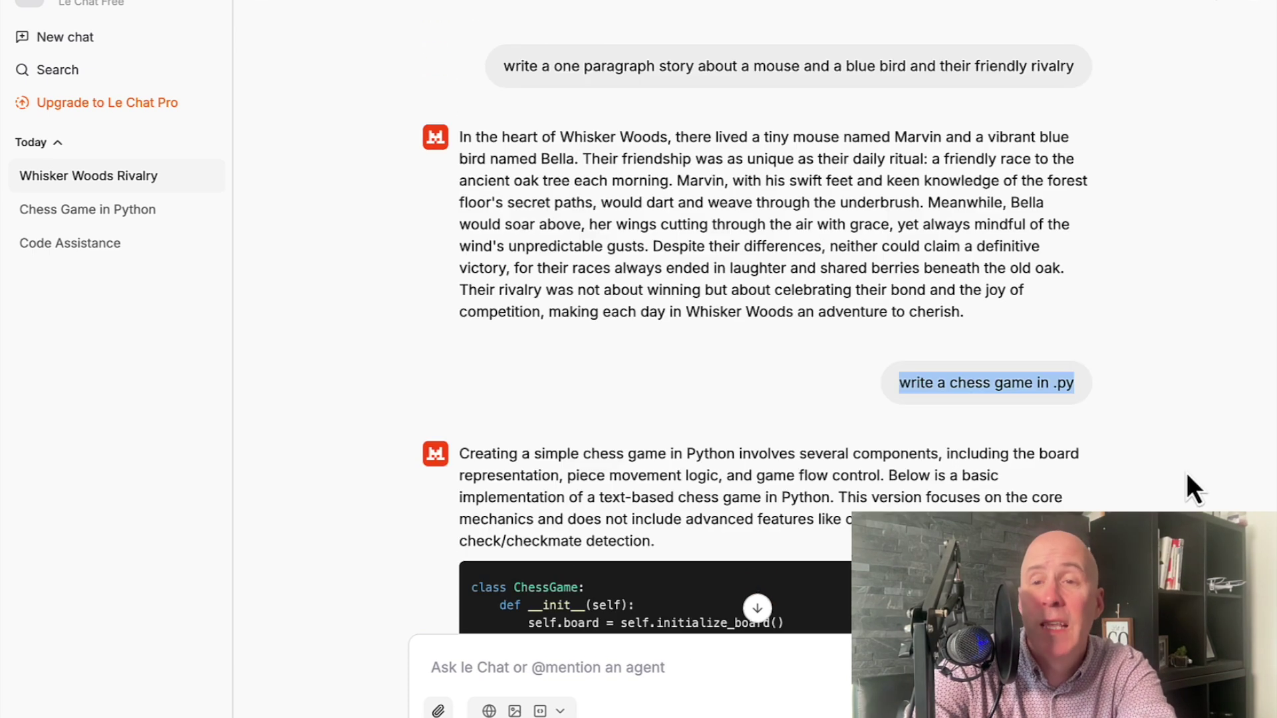
scroll(1187, 475, down, 6)
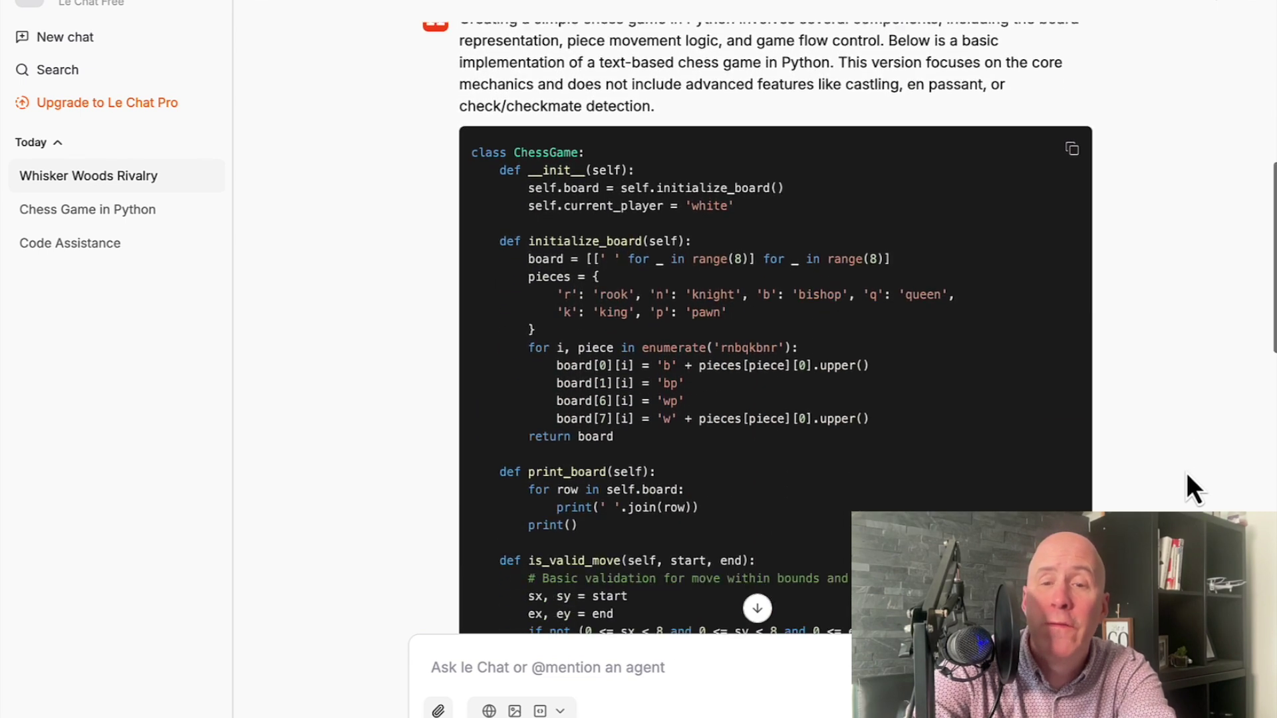
scroll(1187, 473, down, 10)
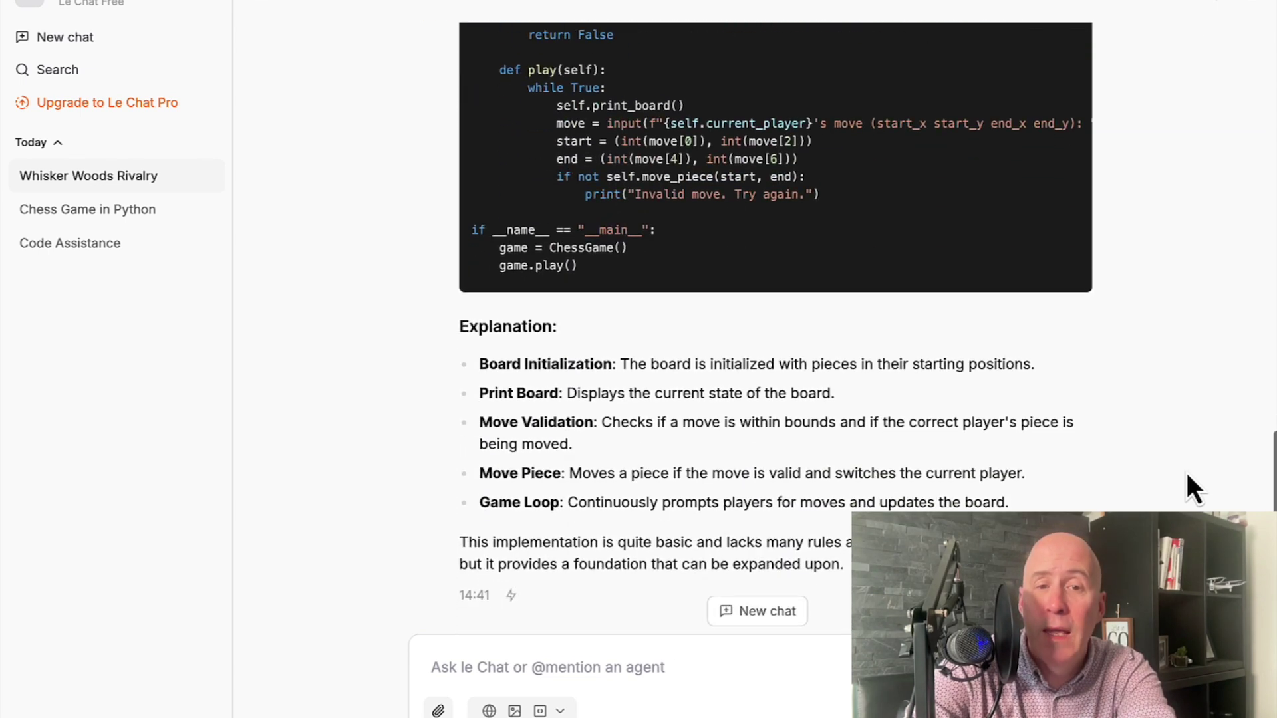
scroll(1187, 473, down, 1)
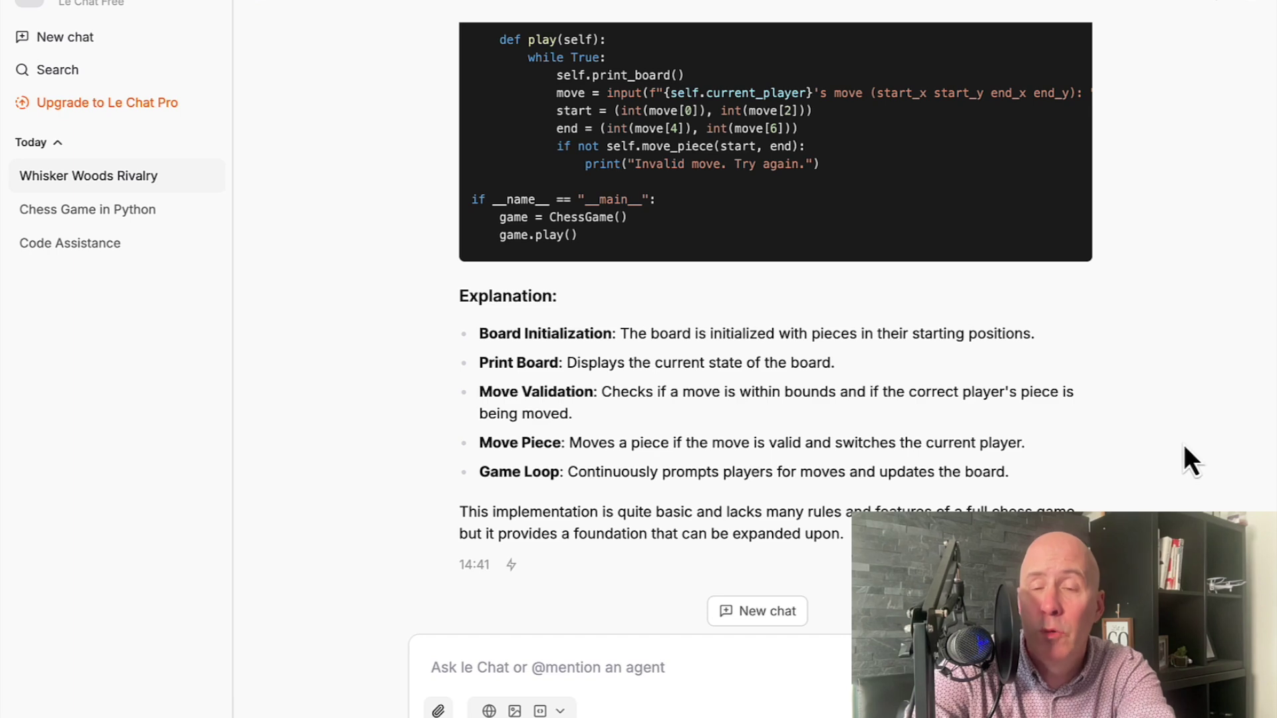
scroll(1184, 445, up, 4)
scroll(1208, 385, up, 5)
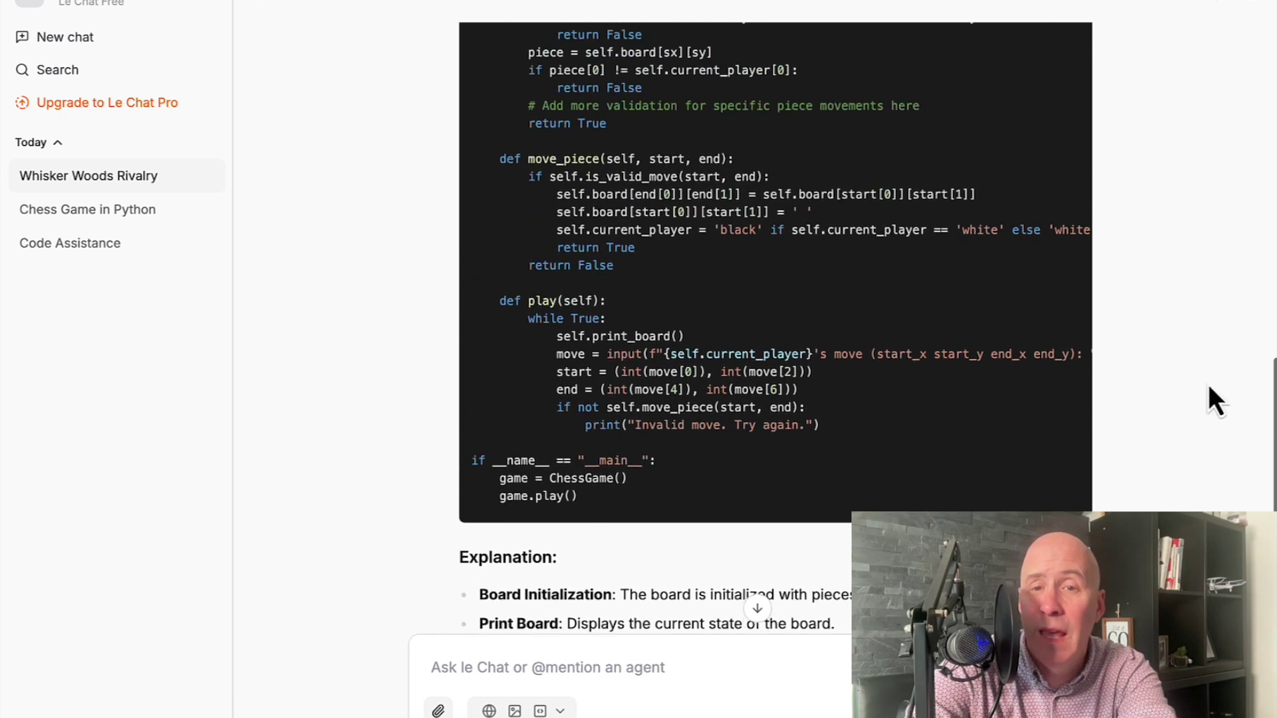
scroll(1208, 385, up, 15)
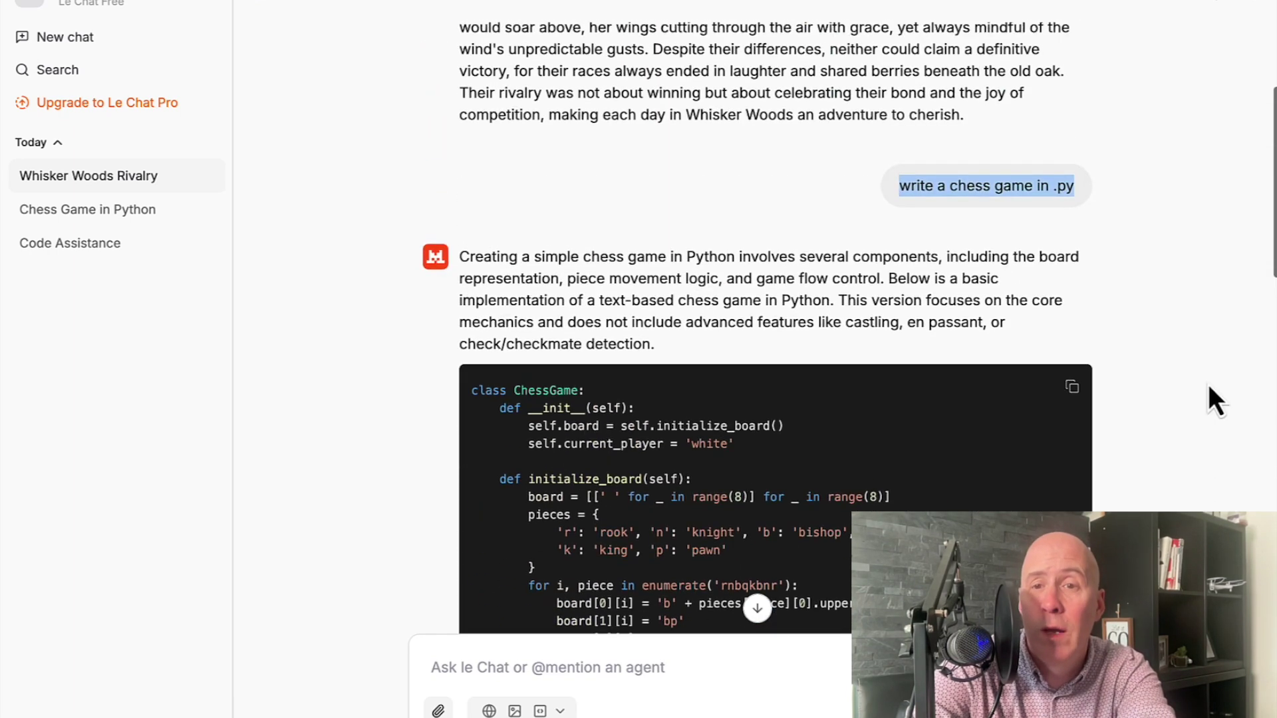
scroll(1208, 385, up, 5)
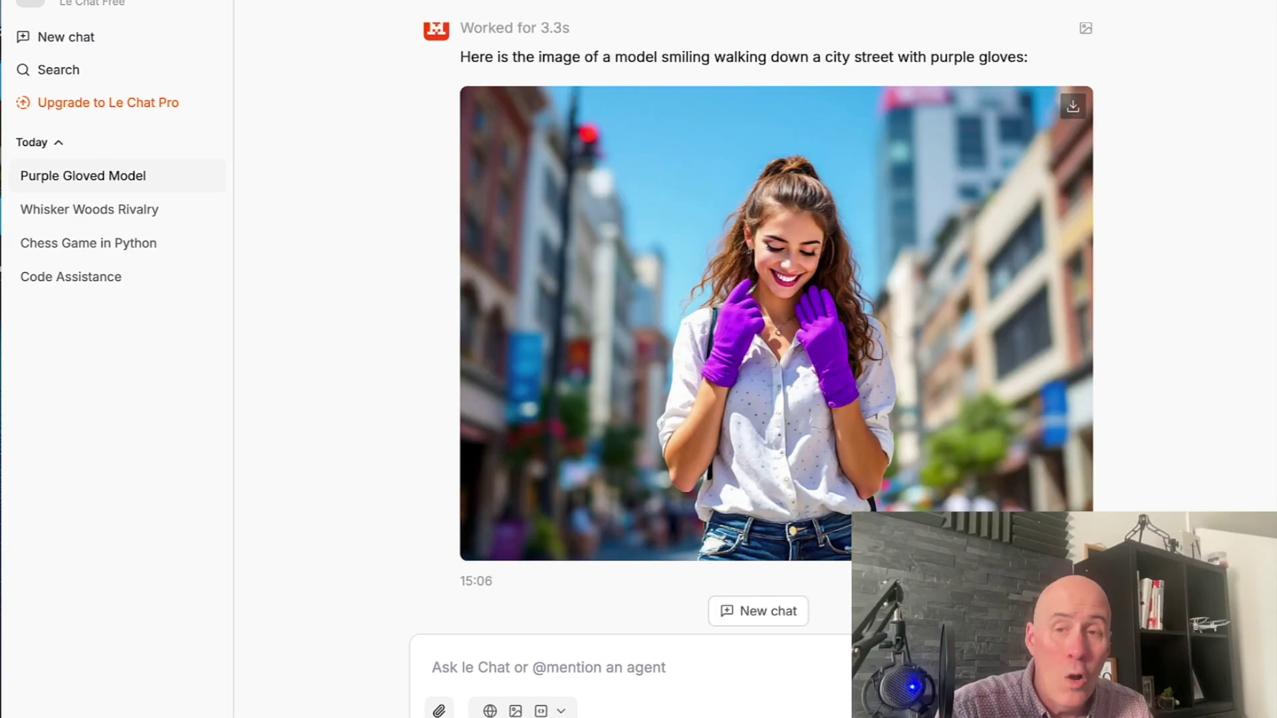